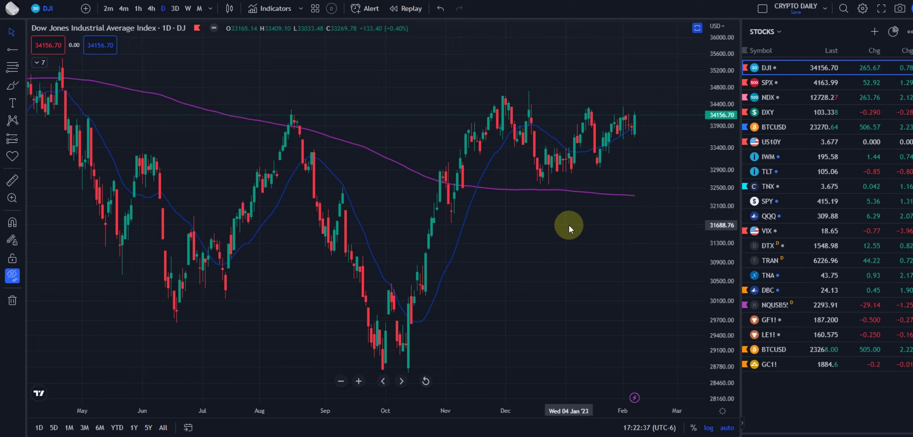
# - Zoom the Dow Jones daily chart in on the October–February range
pyautogui.scroll(-5, 568, 225)
pyautogui.scroll(4, 602, 261)
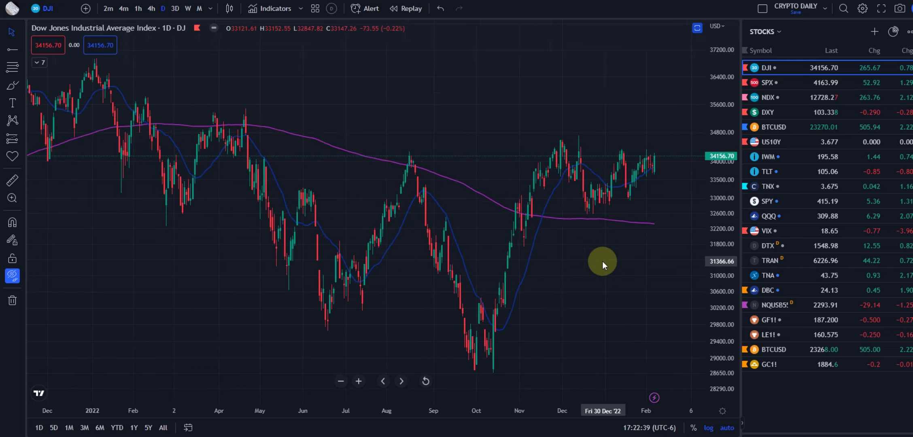
pyautogui.scroll(5, 602, 261)
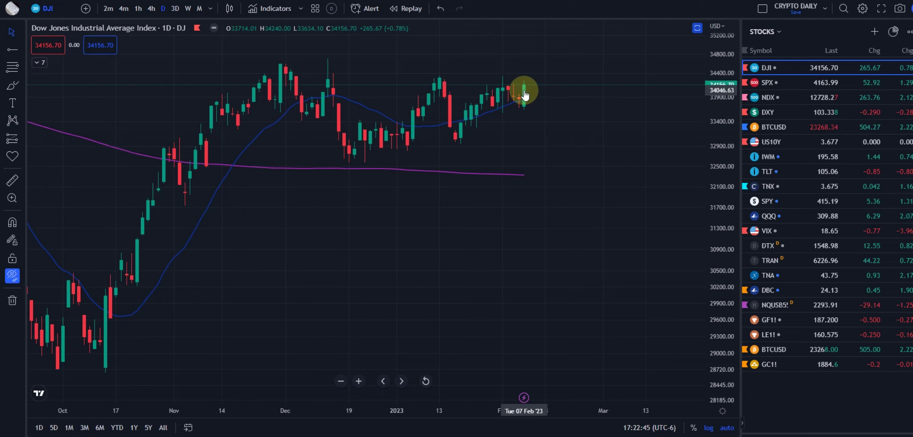
# - View the Dow's latest one to two weeks on hourly candles, then return to daily candles
pyautogui.click(138, 8)
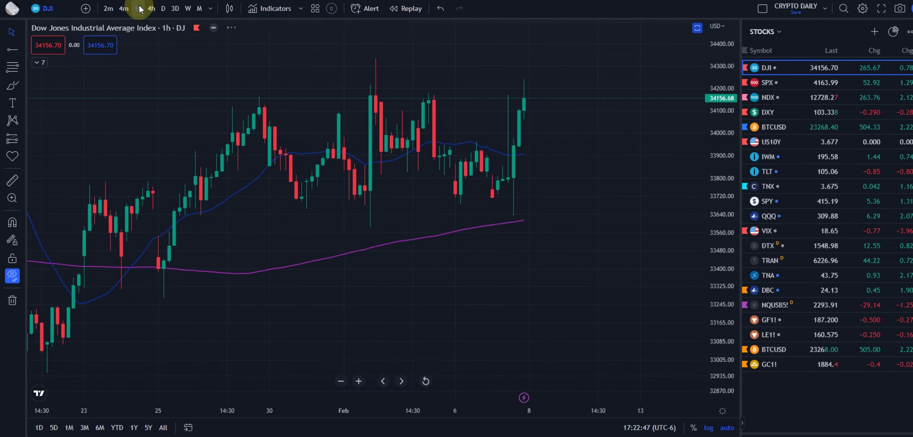
pyautogui.scroll(3, 510, 184)
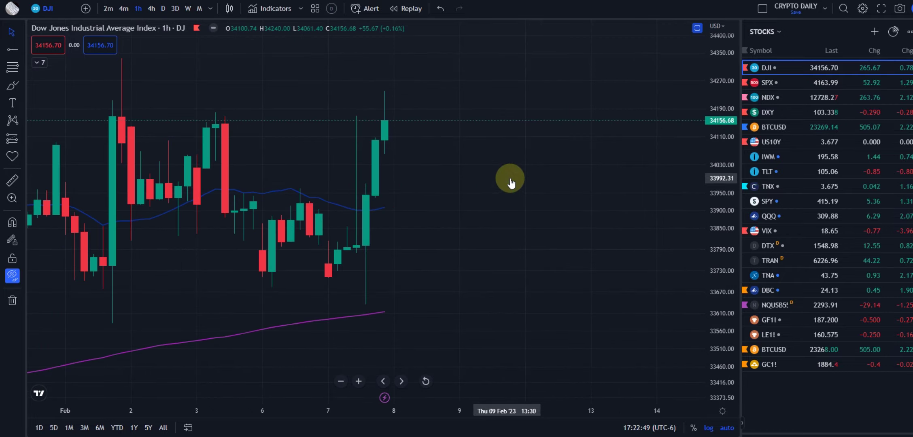
pyautogui.moveTo(510, 180); pyautogui.dragTo(695, 216)
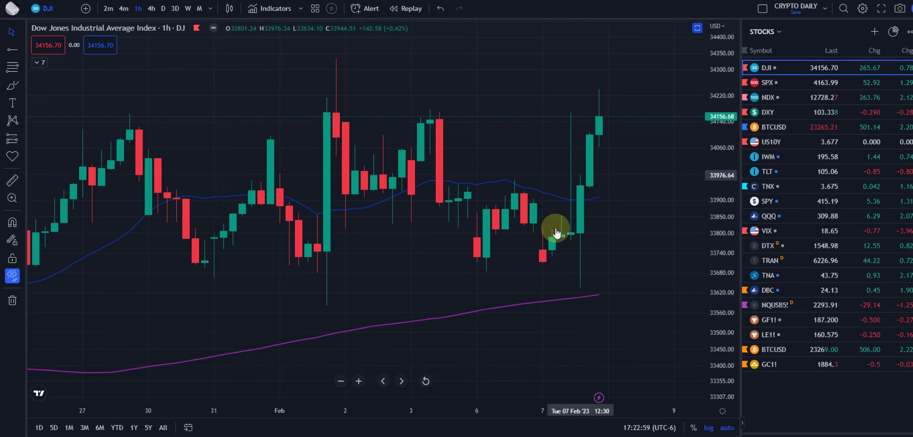
pyautogui.click(163, 9)
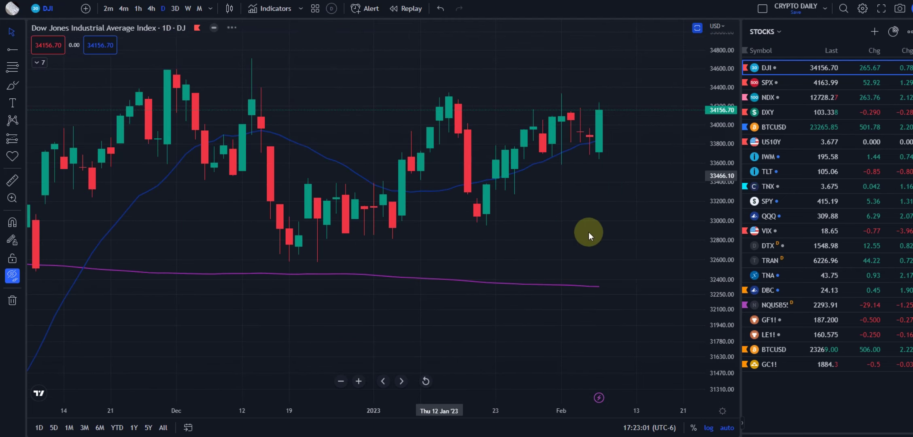
# - Zoom out the Dow daily chart to span mid-July through March
pyautogui.scroll(-5, 588, 232)
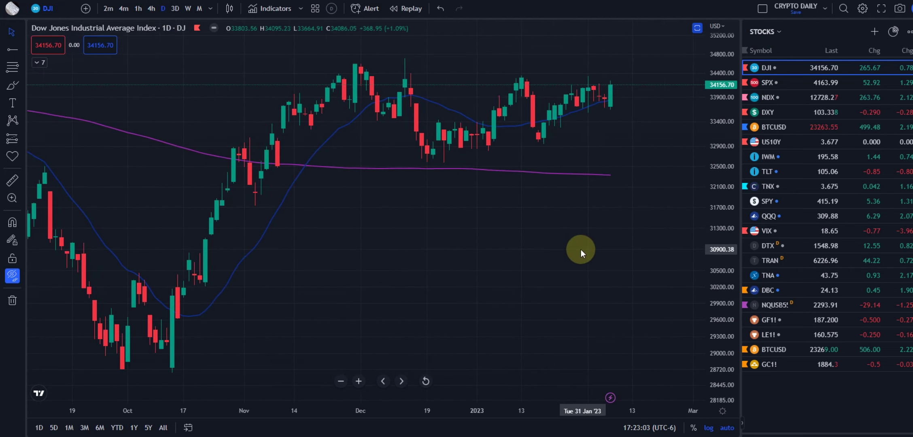
pyautogui.scroll(-2, 581, 250)
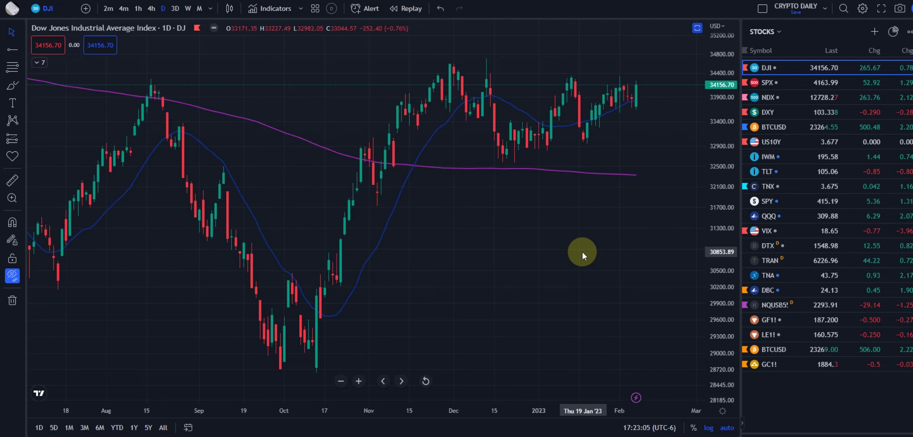
pyautogui.moveTo(582, 251); pyautogui.dragTo(568, 255)
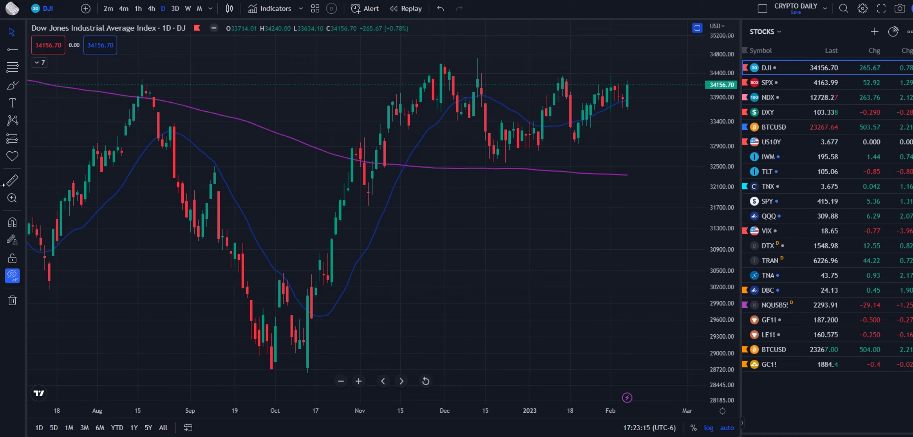
# - Show the MA 50 line to compare against price over September–February, then hide it again
pyautogui.click(42, 63)
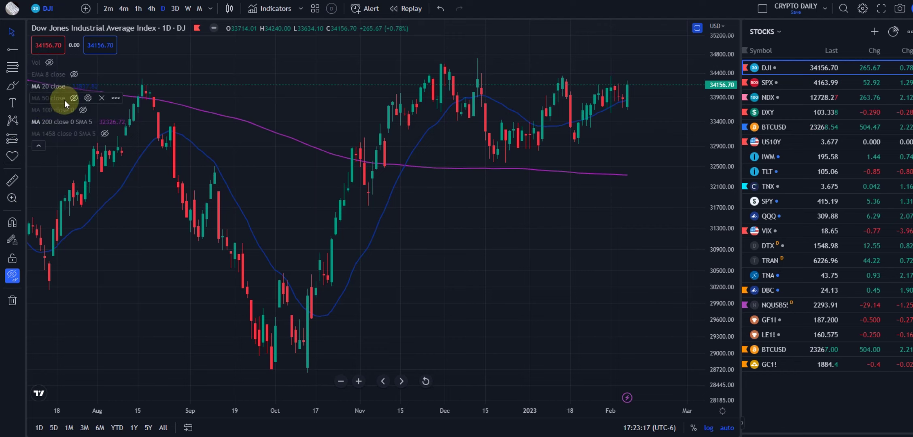
pyautogui.click(73, 98)
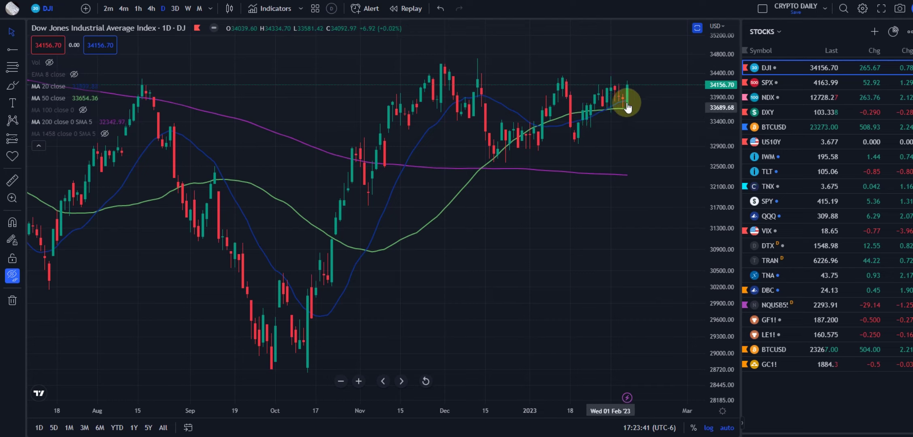
pyautogui.scroll(4, 611, 127)
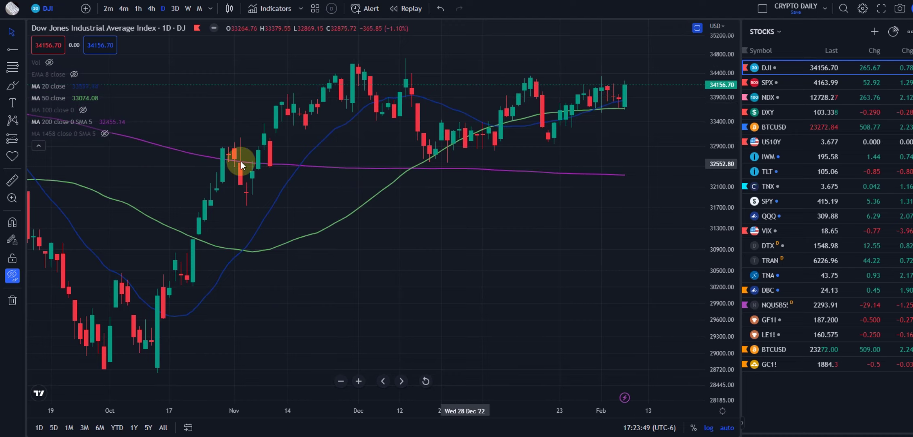
pyautogui.click(74, 98)
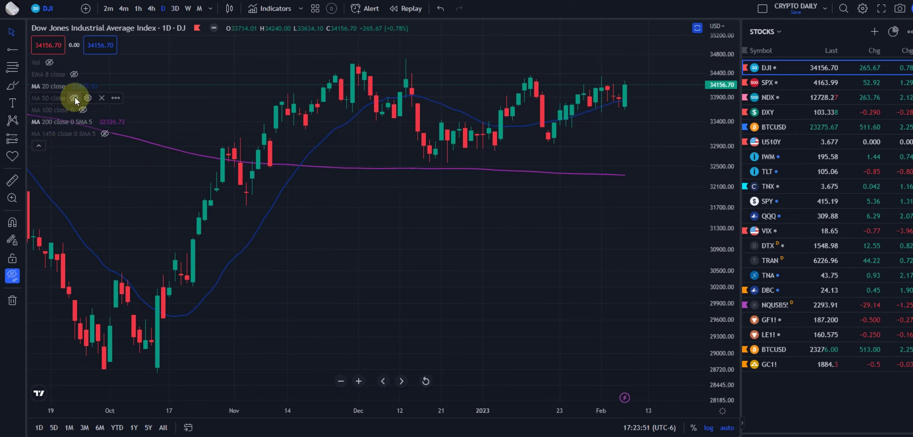
pyautogui.click(38, 146)
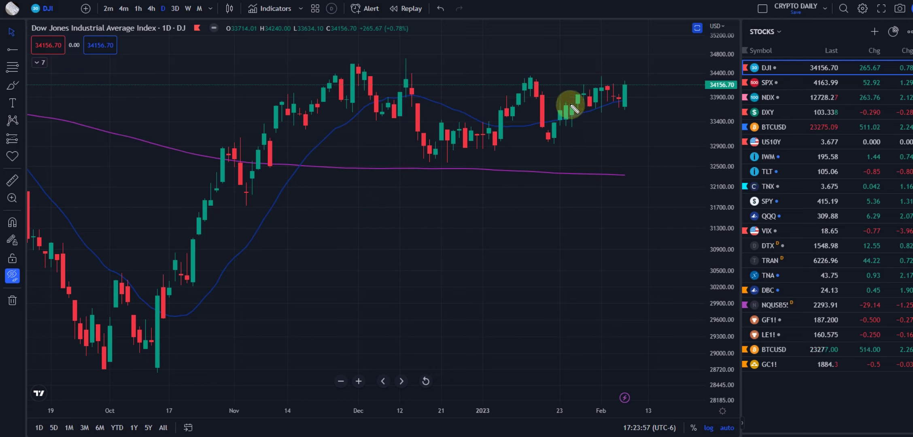
pyautogui.moveTo(568, 108)
pyautogui.mouseDown()
pyautogui.moveTo(634, 106)
pyautogui.moveTo(638, 86)
pyautogui.moveTo(576, 85)
pyautogui.moveTo(569, 97)
pyautogui.mouseUp()
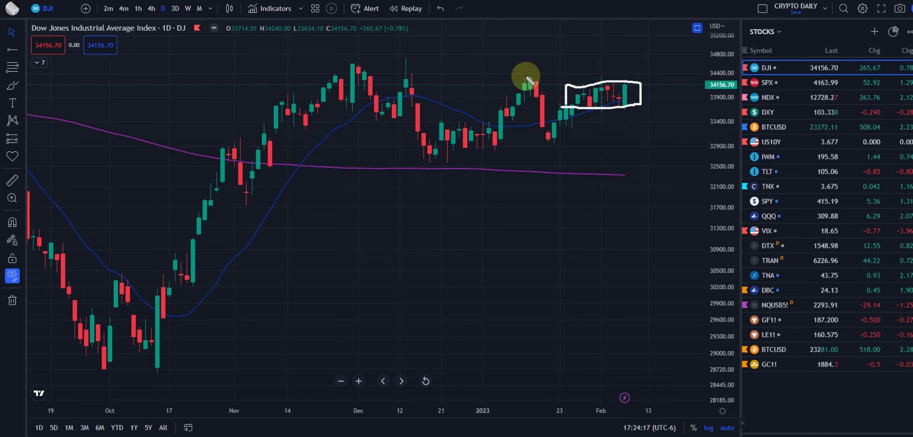
pyautogui.moveTo(526, 76); pyautogui.dragTo(672, 77)
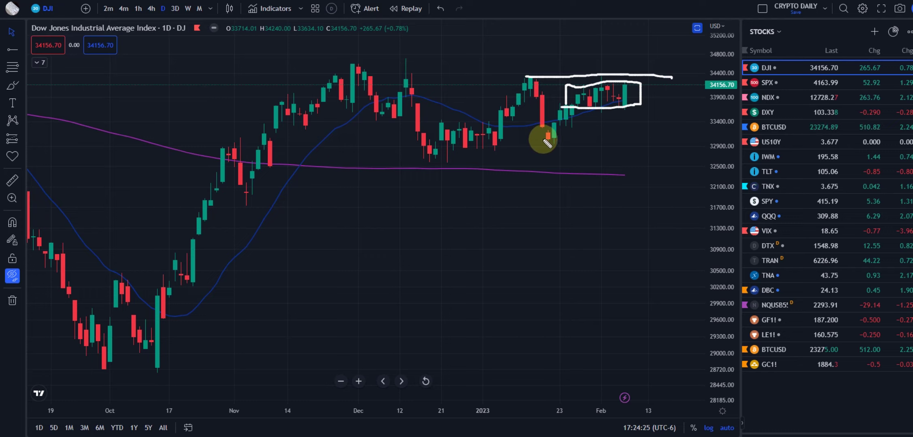
pyautogui.moveTo(623, 90)
pyautogui.mouseDown()
pyautogui.moveTo(644, 100)
pyautogui.moveTo(658, 137)
pyautogui.moveTo(669, 129)
pyautogui.mouseUp()
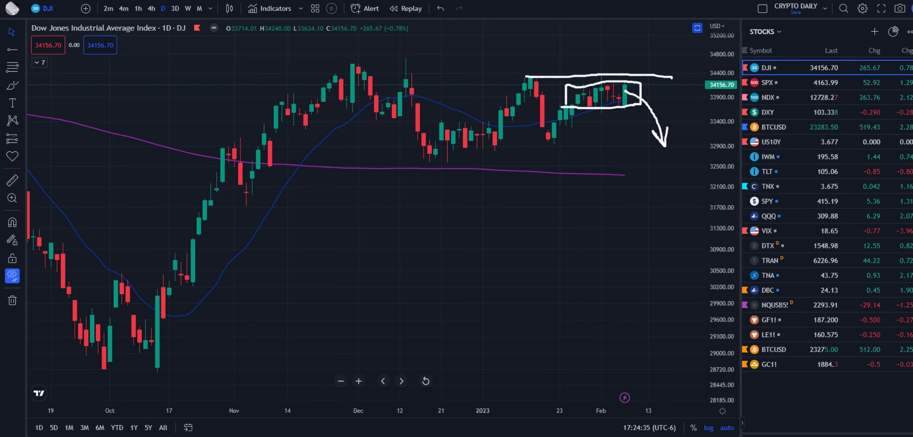
pyautogui.press('Escape')
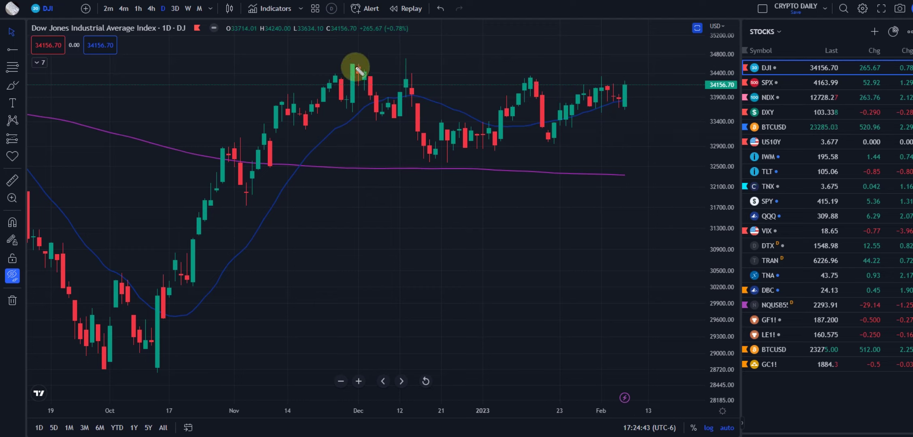
# - Brush an ascending triangle on the Dow: flat top near 34,600, rising support, height marker; circle DXY
pyautogui.moveTo(351, 63); pyautogui.dragTo(681, 64)
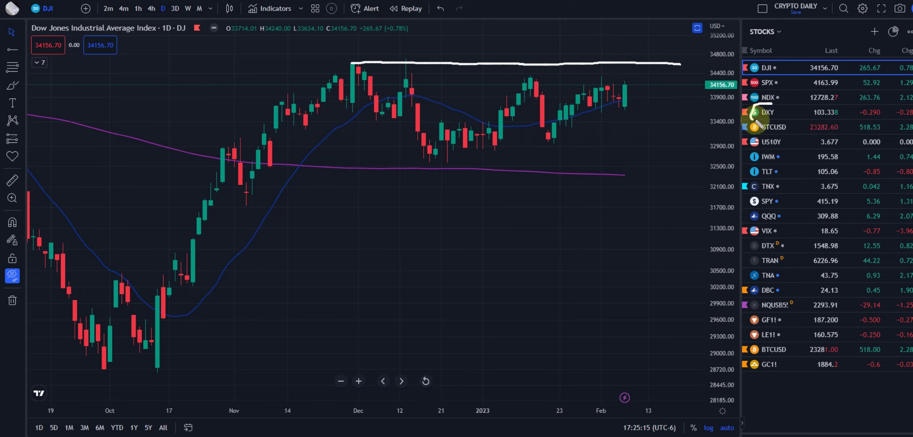
pyautogui.moveTo(757, 116)
pyautogui.mouseDown()
pyautogui.moveTo(751, 107)
pyautogui.moveTo(768, 102)
pyautogui.moveTo(779, 115)
pyautogui.mouseUp()
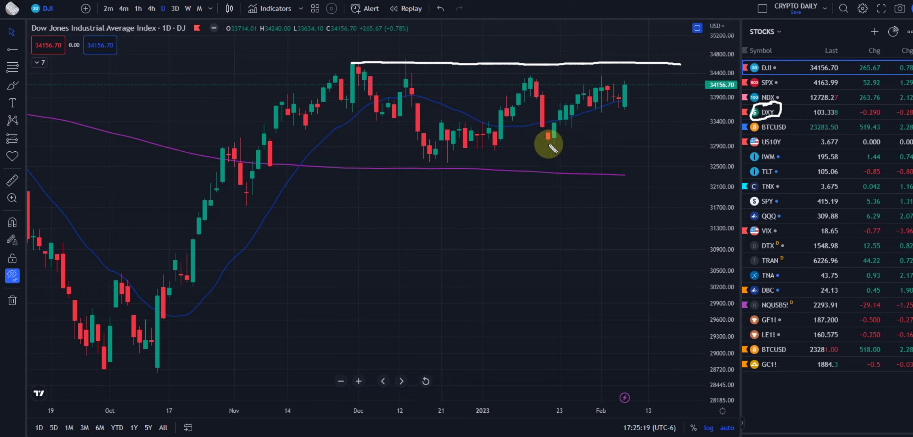
pyautogui.moveTo(547, 147); pyautogui.dragTo(691, 76)
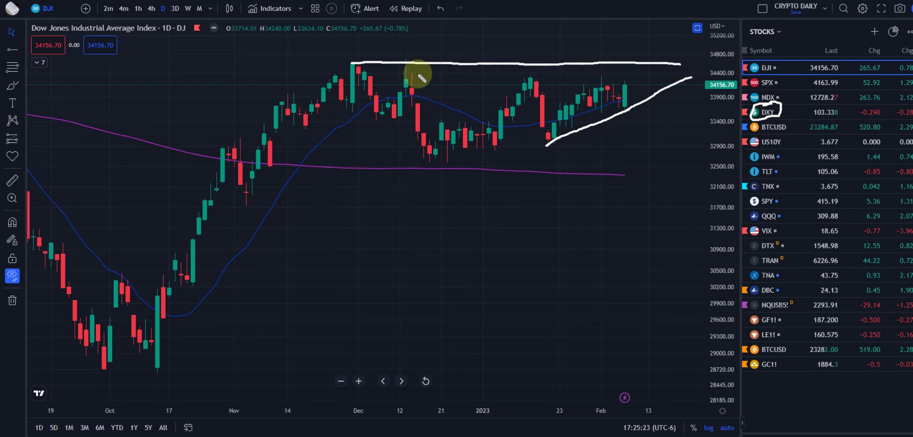
pyautogui.moveTo(678, 64); pyautogui.dragTo(700, 63)
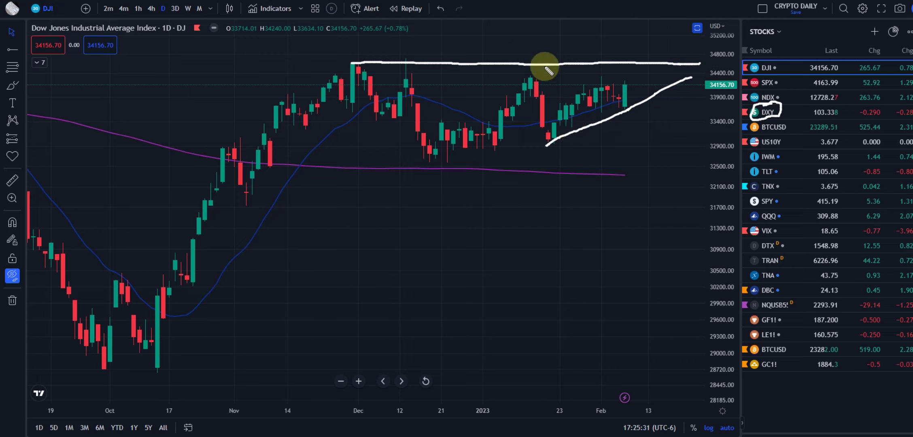
pyautogui.moveTo(547, 64); pyautogui.dragTo(552, 138)
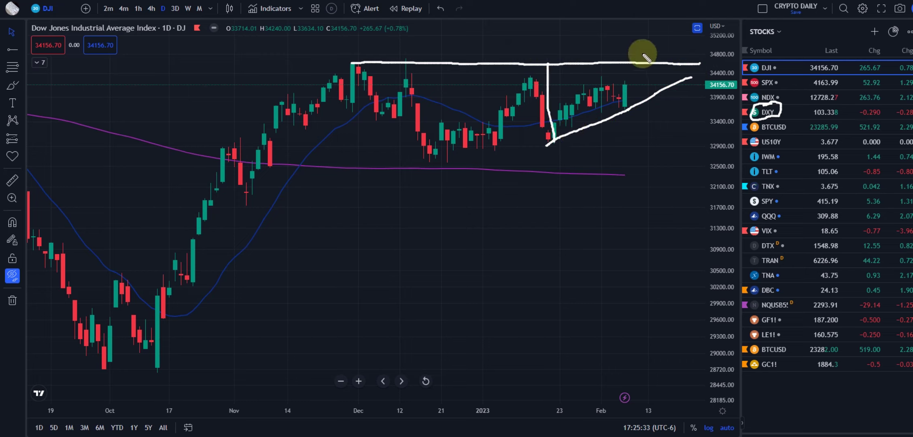
pyautogui.moveTo(639, 52); pyautogui.dragTo(638, 8)
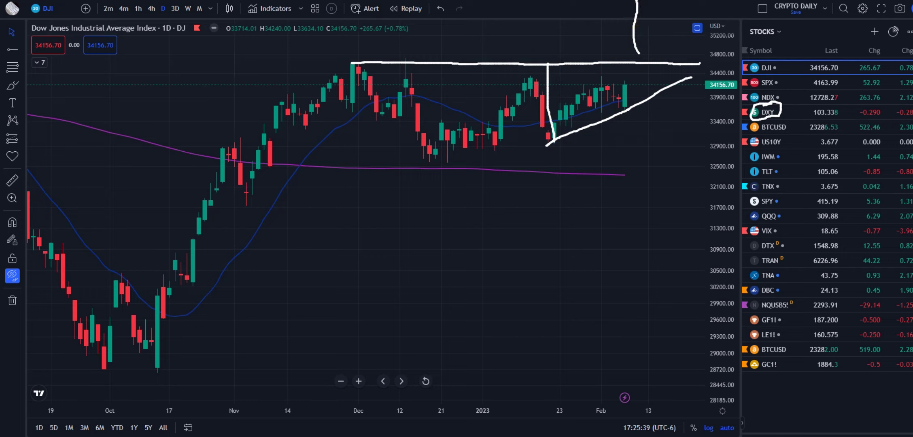
# - Erase the Dow freehand drawings, reframe the chart, and load SPX from the watchlist
pyautogui.press('Escape')
pyautogui.scroll(-2, 595, 128)
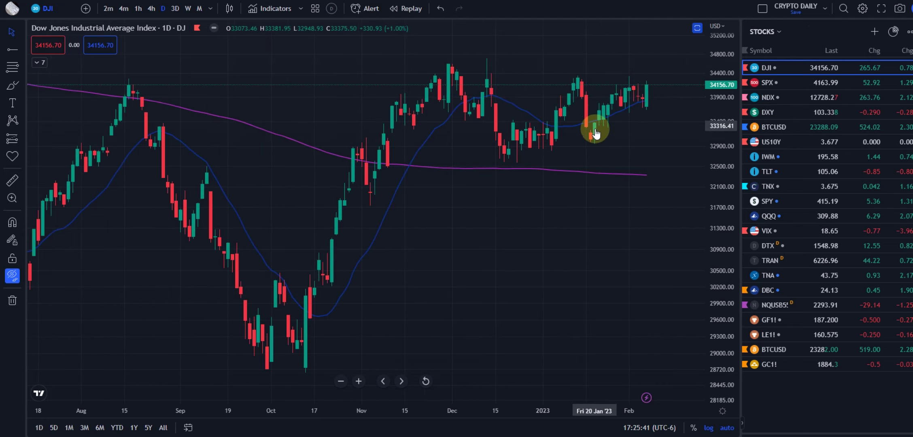
pyautogui.scroll(1, 520, 173)
pyautogui.scroll(-2, 509, 205)
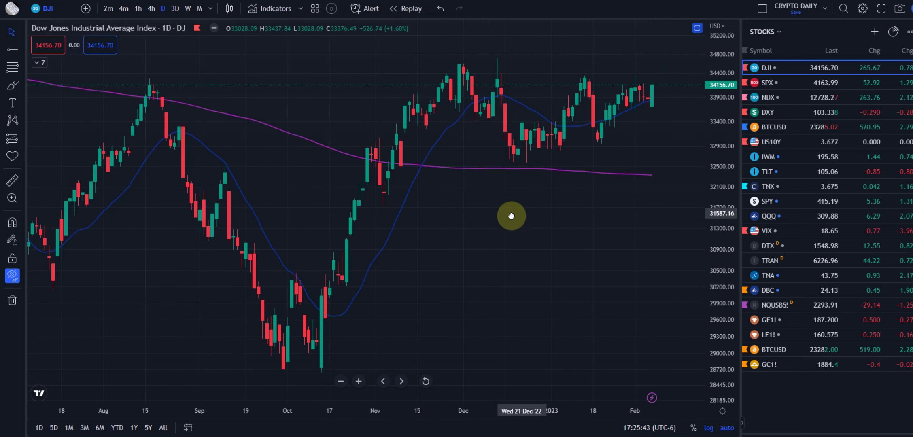
pyautogui.moveTo(510, 215); pyautogui.dragTo(468, 237)
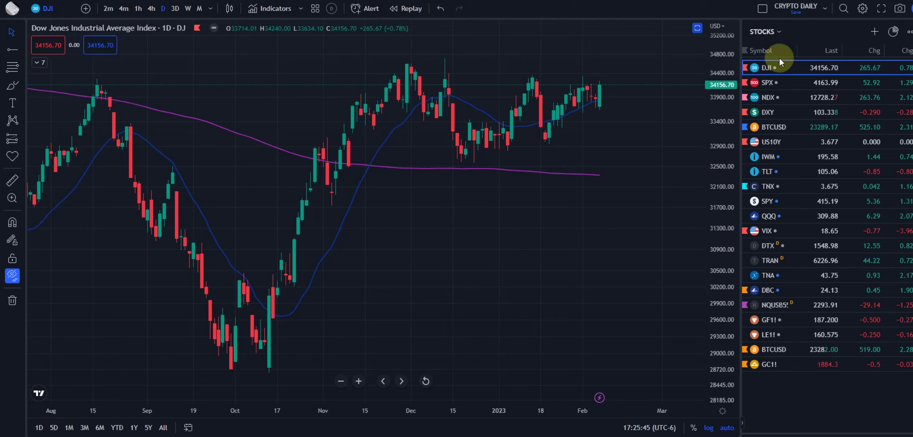
pyautogui.click(777, 83)
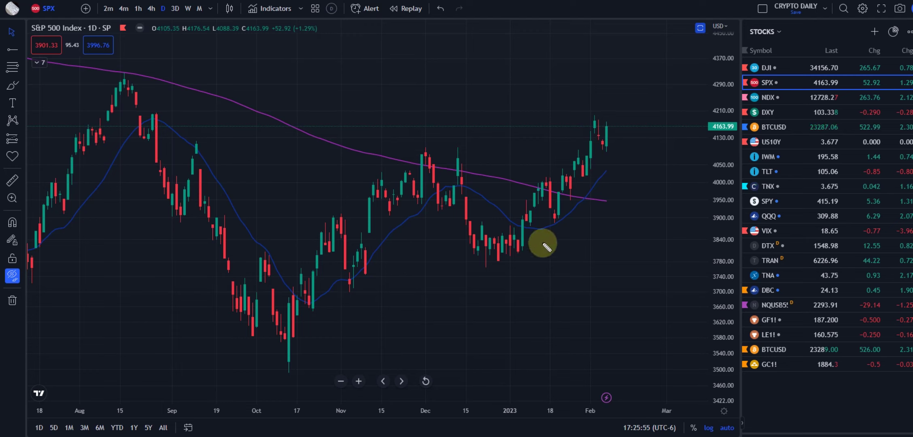
# - Brush a projected rally–dip–rally path on the S&P 500 and mark the February peak
pyautogui.moveTo(553, 221); pyautogui.dragTo(593, 114)
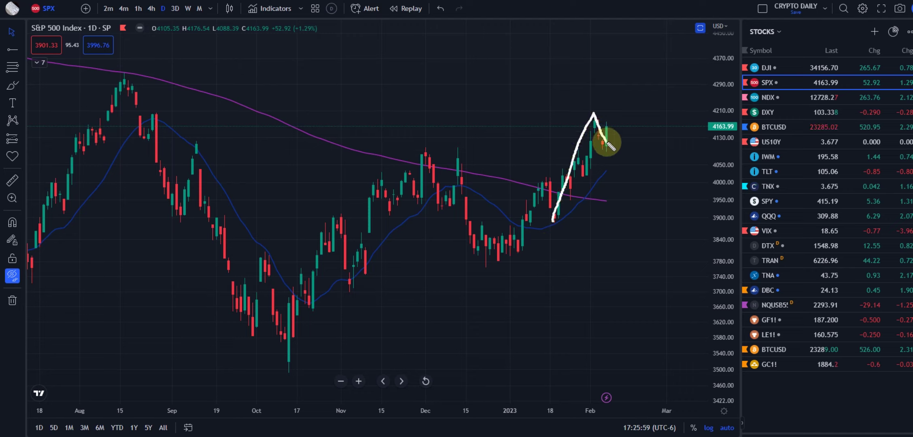
pyautogui.moveTo(611, 138); pyautogui.dragTo(613, 153)
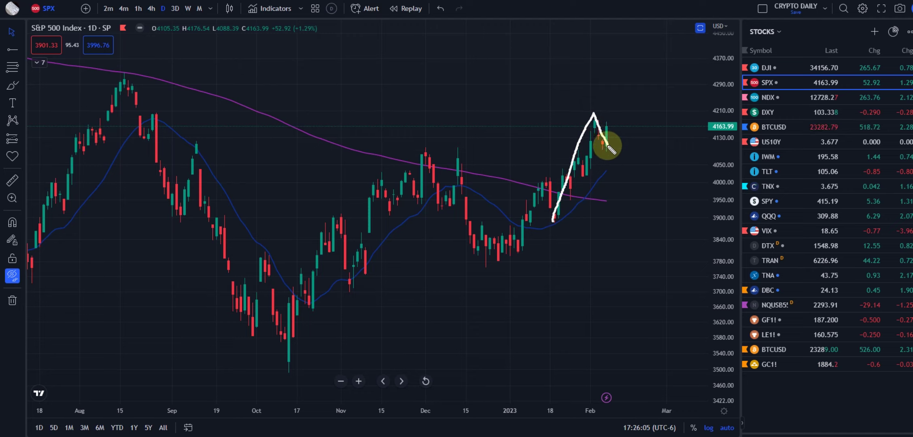
pyautogui.moveTo(608, 145); pyautogui.dragTo(637, 78)
pyautogui.click(603, 144)
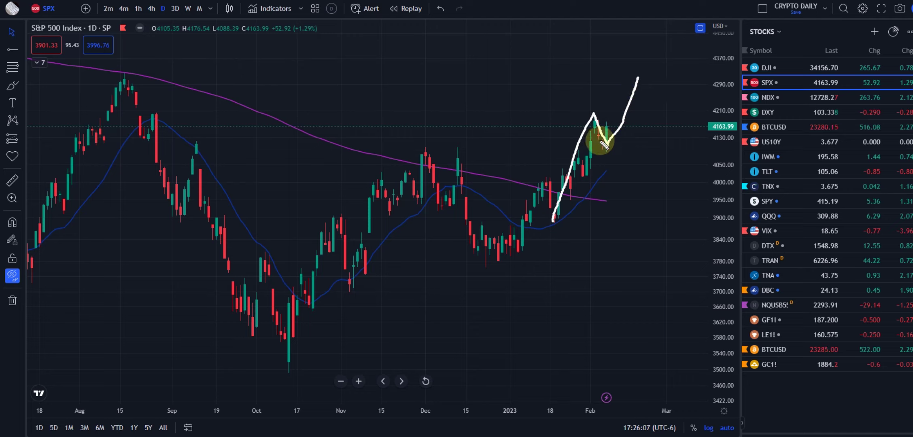
pyautogui.click(623, 103)
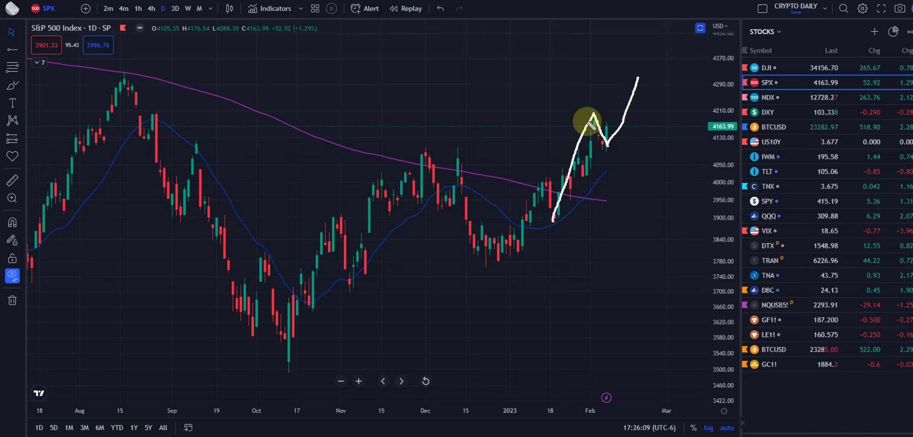
pyautogui.moveTo(591, 121); pyautogui.dragTo(604, 119)
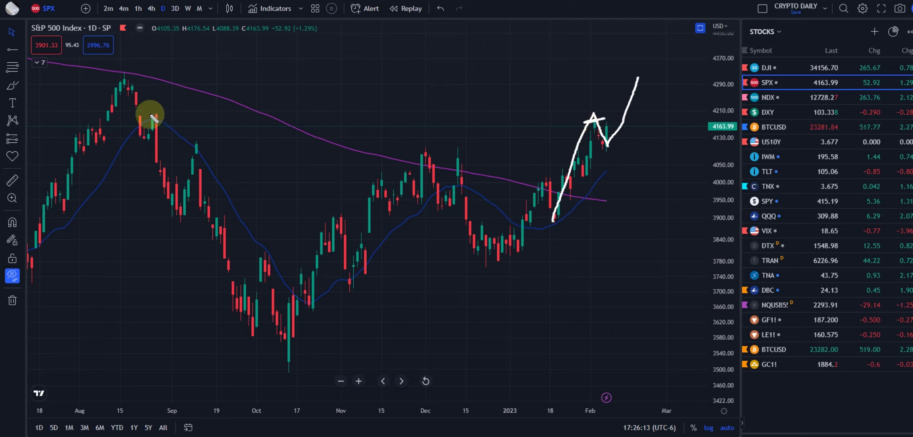
# - Draw a resistance line near 4,200 from the August high to February and circle the August peaks
pyautogui.moveTo(151, 114); pyautogui.dragTo(646, 114)
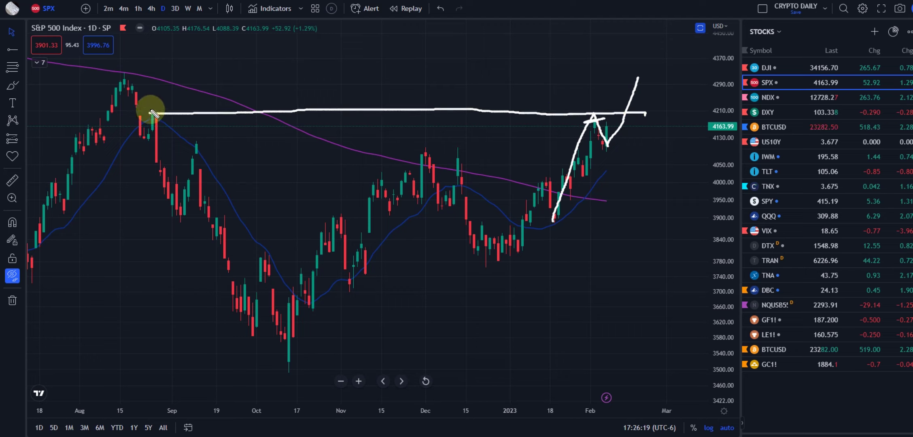
pyautogui.moveTo(150, 112)
pyautogui.mouseDown()
pyautogui.moveTo(141, 107)
pyautogui.moveTo(167, 116)
pyautogui.moveTo(146, 104)
pyautogui.mouseUp()
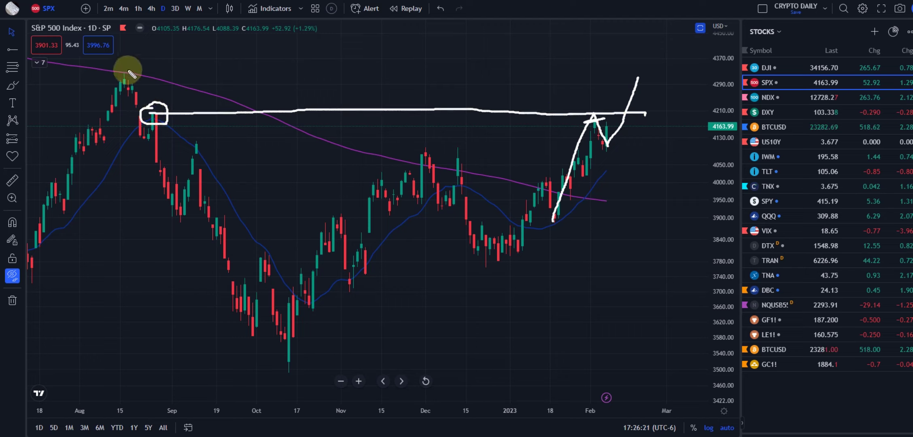
pyautogui.moveTo(129, 72)
pyautogui.mouseDown()
pyautogui.moveTo(117, 77)
pyautogui.moveTo(129, 86)
pyautogui.moveTo(123, 73)
pyautogui.mouseUp()
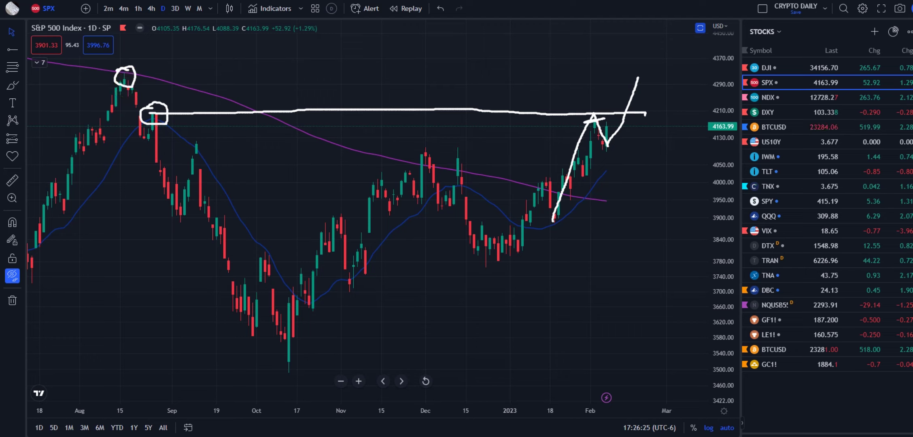
# - Sketch the rise to February, a 4050 support line and a dip-then-rally path, then erase it all
pyautogui.press('Escape')
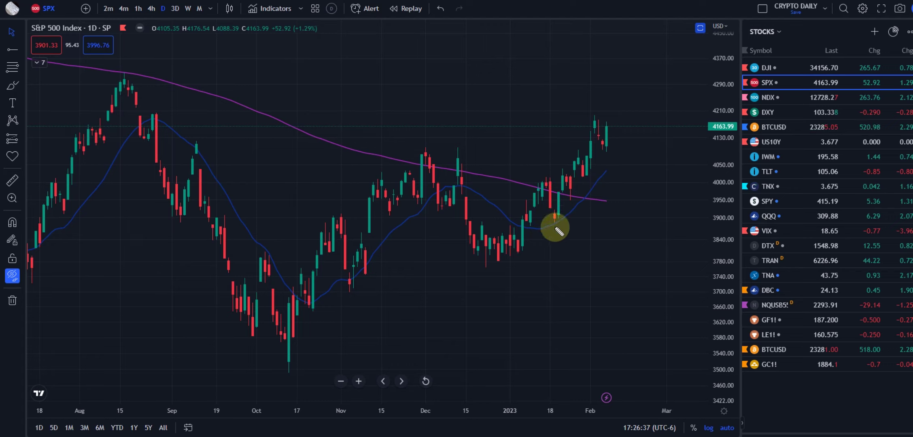
pyautogui.moveTo(556, 228)
pyautogui.mouseDown()
pyautogui.moveTo(595, 111)
pyautogui.moveTo(626, 159)
pyautogui.mouseUp()
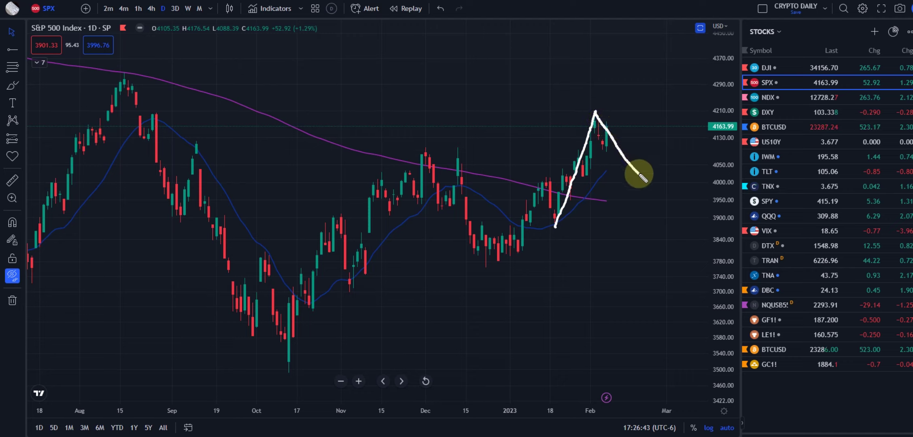
pyautogui.moveTo(573, 166); pyautogui.dragTo(659, 161)
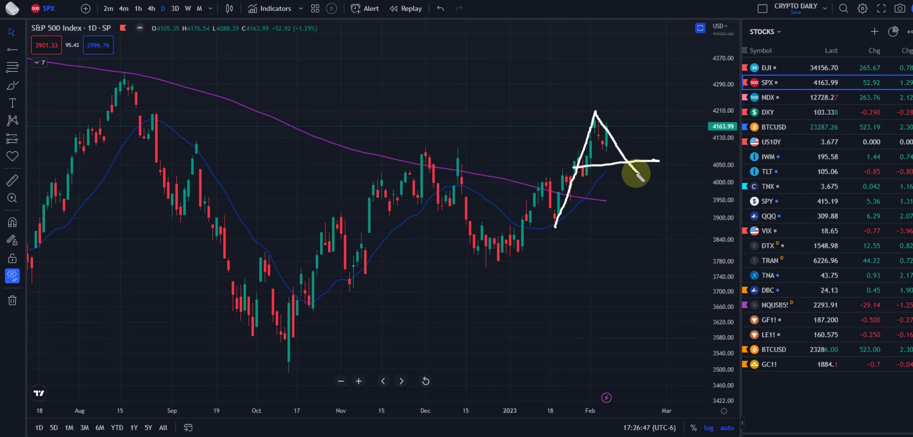
pyautogui.moveTo(640, 176)
pyautogui.mouseDown()
pyautogui.moveTo(644, 139)
pyautogui.moveTo(656, 152)
pyautogui.moveTo(664, 129)
pyautogui.mouseUp()
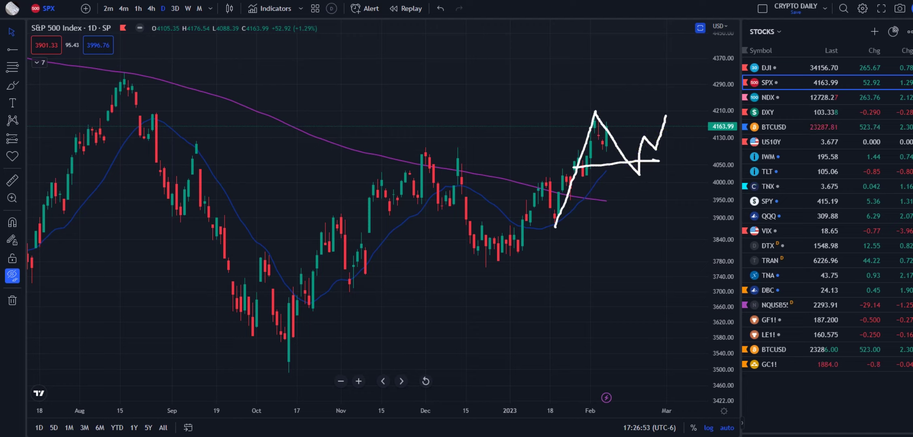
pyautogui.press('Escape')
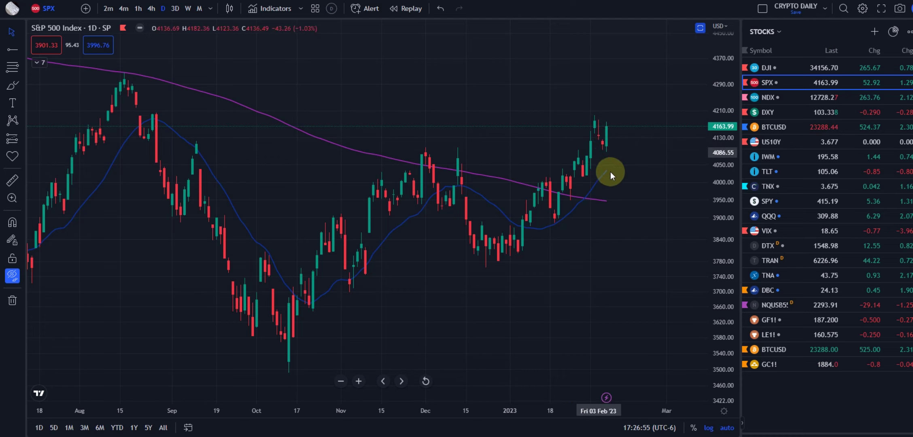
# - Draw a freehand level near 4100 from the early-December high past the February candles
pyautogui.scroll(3, 635, 153)
pyautogui.scroll(-3, 608, 170)
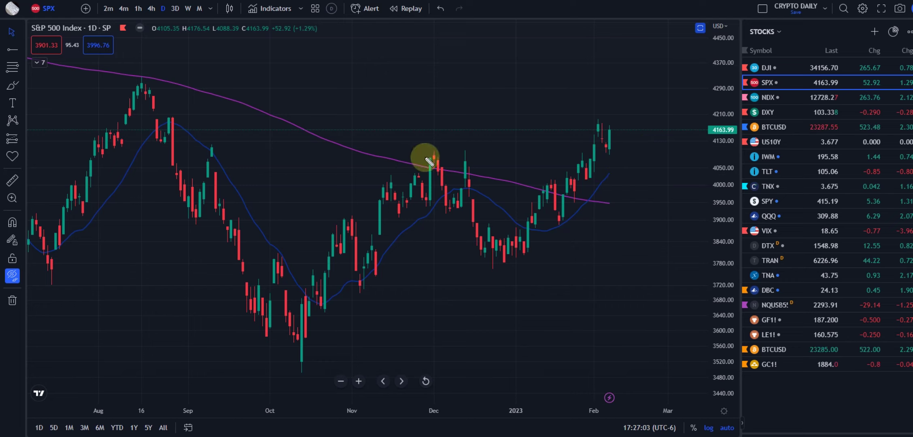
pyautogui.moveTo(428, 155)
pyautogui.mouseDown()
pyautogui.moveTo(575, 152)
pyautogui.moveTo(427, 155)
pyautogui.moveTo(649, 152)
pyautogui.moveTo(419, 163)
pyautogui.moveTo(609, 153)
pyautogui.mouseUp()
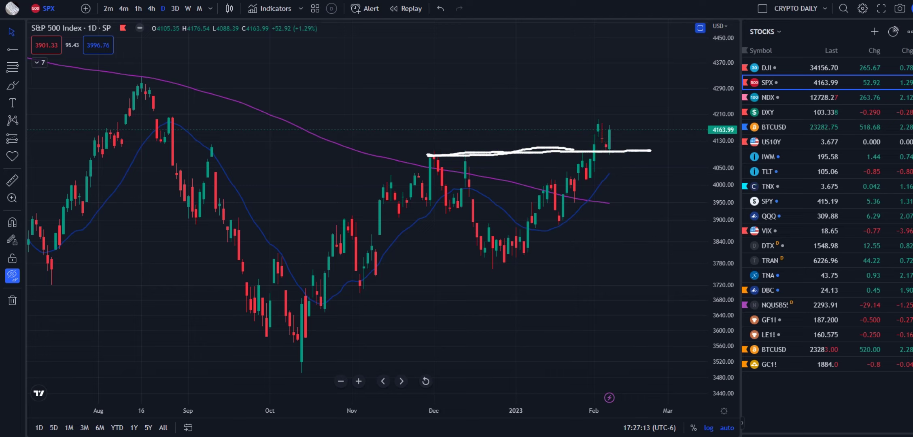
# - Load the US Dollar Index and browse it on hourly, then 4-minute candles
pyautogui.click(796, 114)
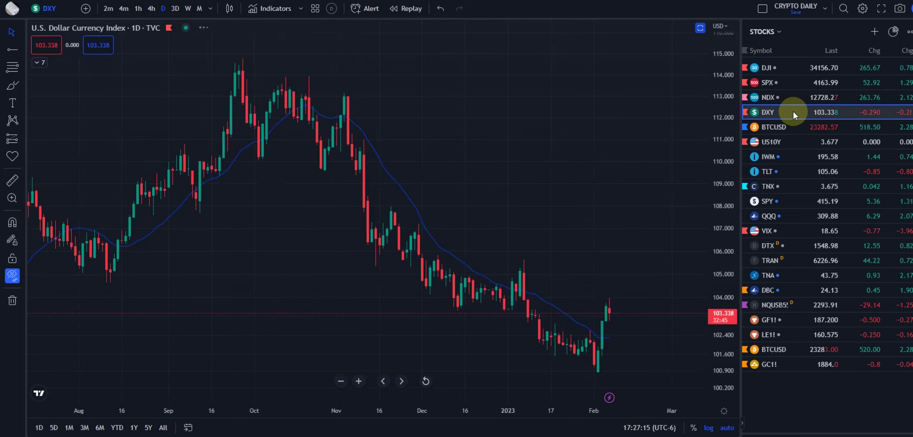
pyautogui.scroll(2, 497, 144)
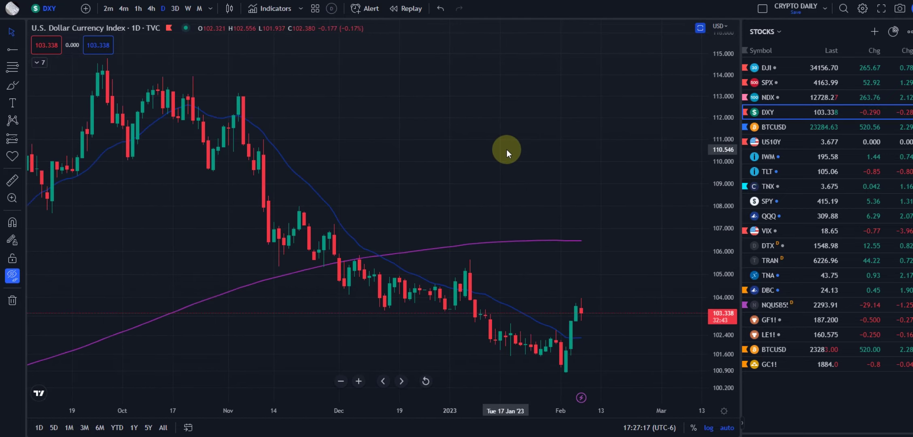
pyautogui.scroll(3, 502, 148)
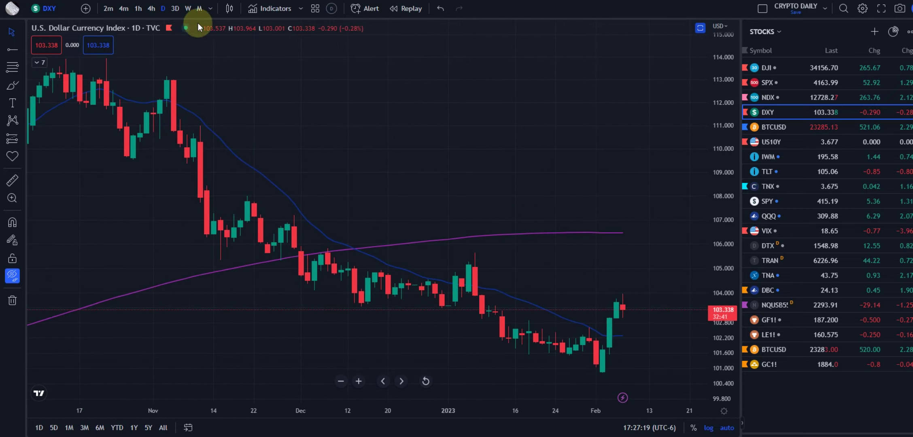
pyautogui.click(138, 8)
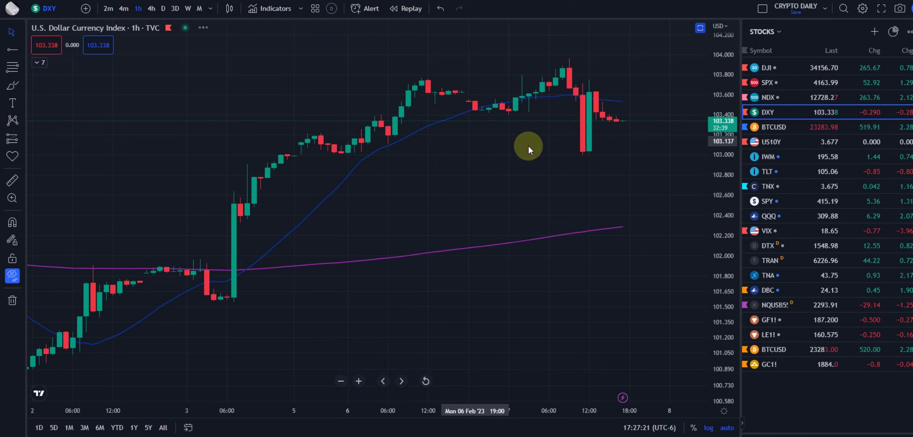
pyautogui.scroll(3, 567, 145)
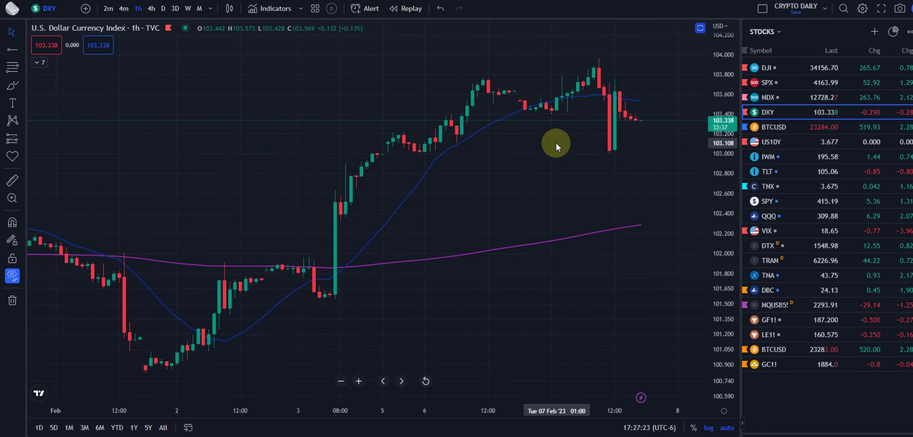
pyautogui.scroll(2, 556, 143)
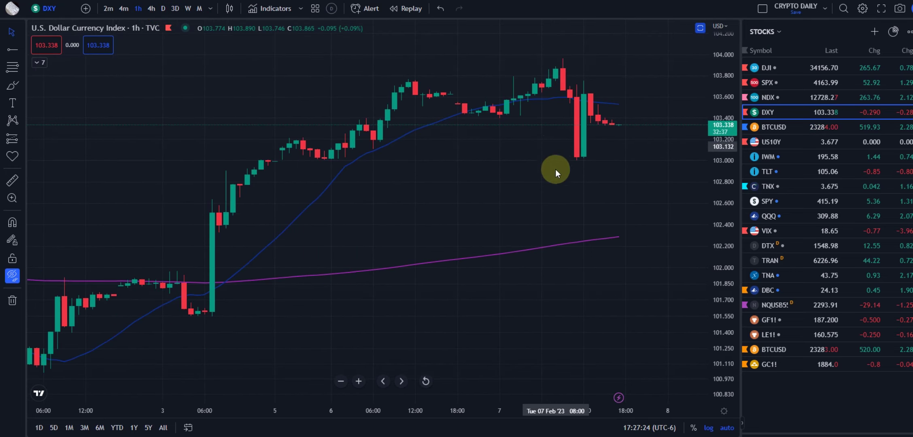
pyautogui.click(124, 9)
pyautogui.scroll(2, 529, 183)
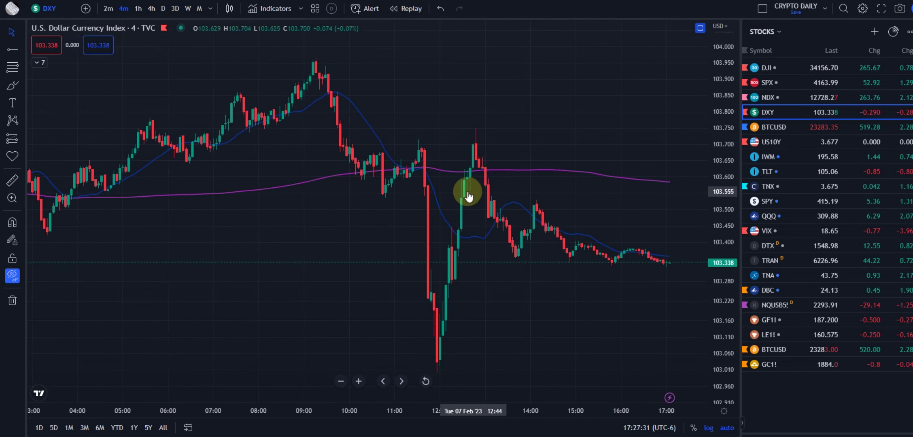
pyautogui.scroll(2, 471, 202)
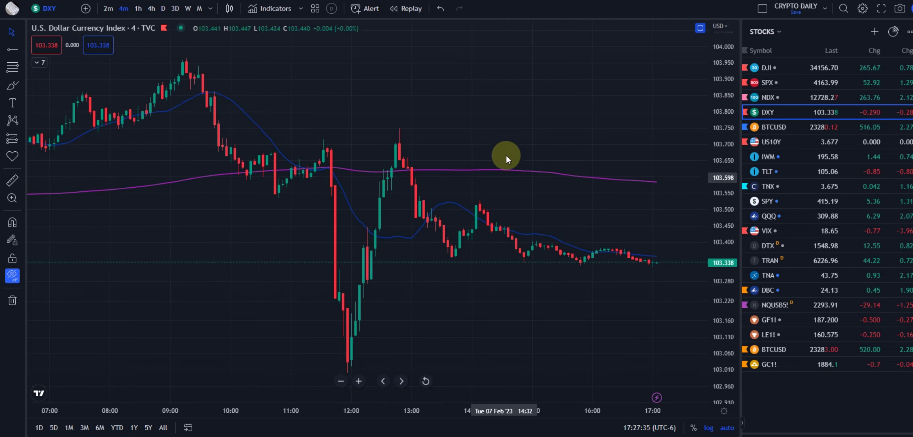
pyautogui.hscroll(-1, 488, 137)
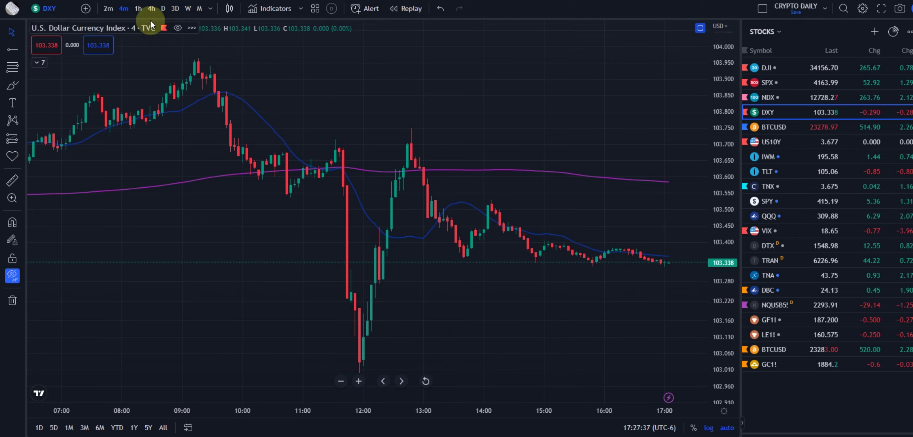
# - Switch DXY to daily candles framed from mid-November to early February
pyautogui.click(163, 9)
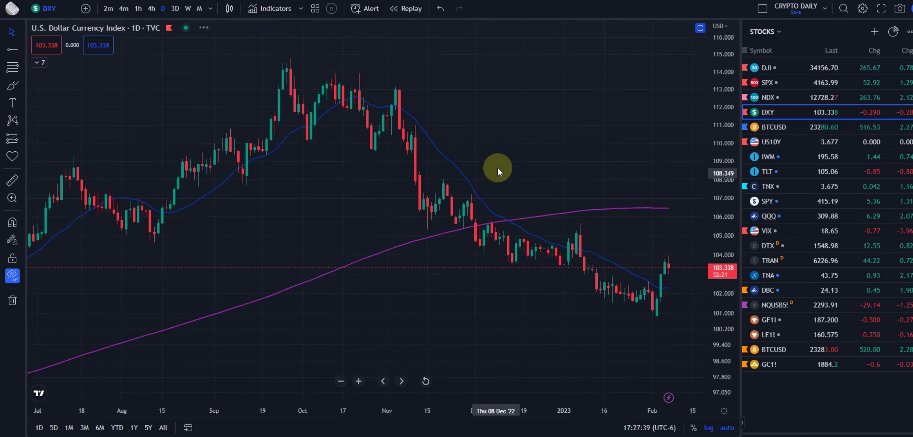
pyautogui.scroll(3, 498, 168)
pyautogui.scroll(1, 500, 169)
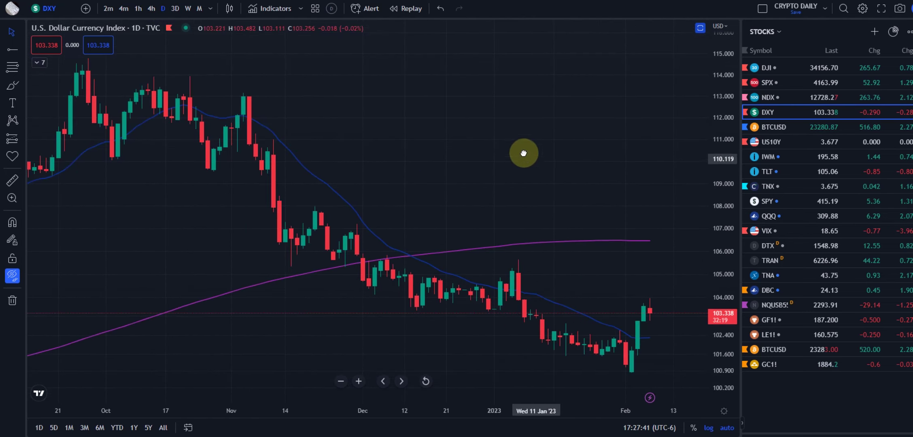
pyautogui.scroll(3, 503, 142)
pyautogui.hscroll(-5, 512, 174)
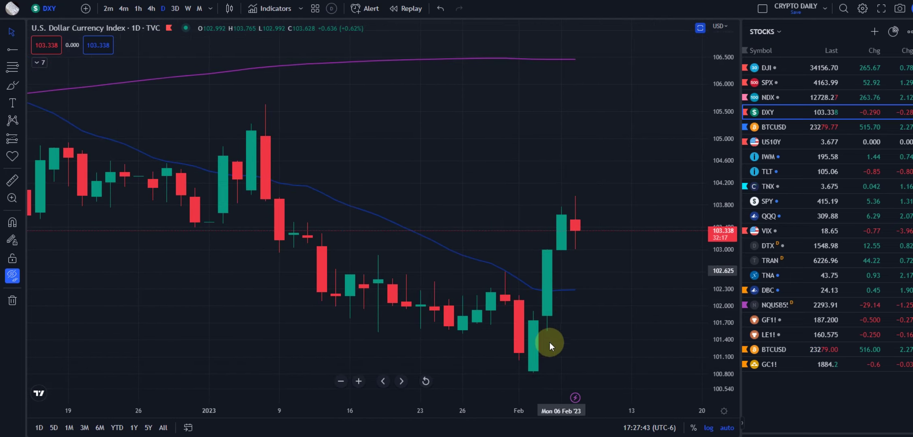
pyautogui.scroll(-3, 480, 174)
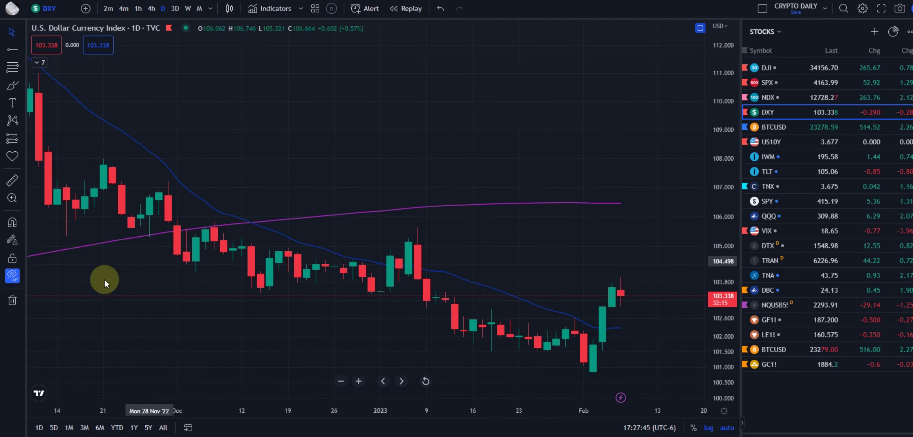
# - Show the MA 50 line and brush a support line near 103.3 dropping to the February low
pyautogui.click(38, 63)
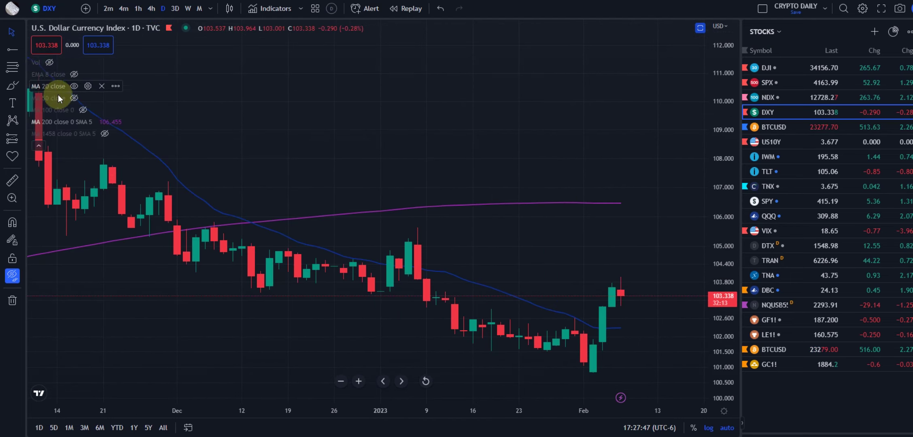
pyautogui.click(74, 98)
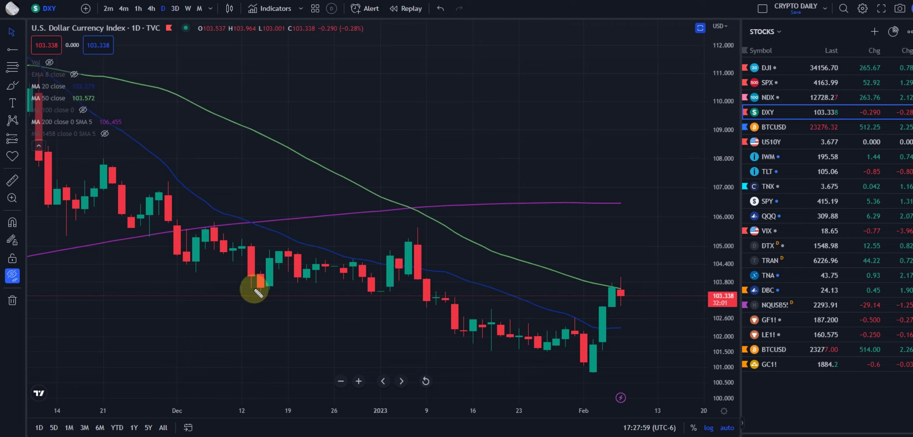
pyautogui.moveTo(262, 288); pyautogui.dragTo(453, 289)
pyautogui.moveTo(249, 289)
pyautogui.mouseDown()
pyautogui.moveTo(436, 288)
pyautogui.moveTo(404, 290)
pyautogui.moveTo(427, 278)
pyautogui.moveTo(424, 302)
pyautogui.moveTo(417, 291)
pyautogui.moveTo(428, 303)
pyautogui.moveTo(427, 287)
pyautogui.moveTo(433, 300)
pyautogui.moveTo(443, 279)
pyautogui.moveTo(427, 300)
pyautogui.moveTo(449, 298)
pyautogui.moveTo(553, 330)
pyautogui.moveTo(581, 346)
pyautogui.moveTo(597, 366)
pyautogui.mouseUp()
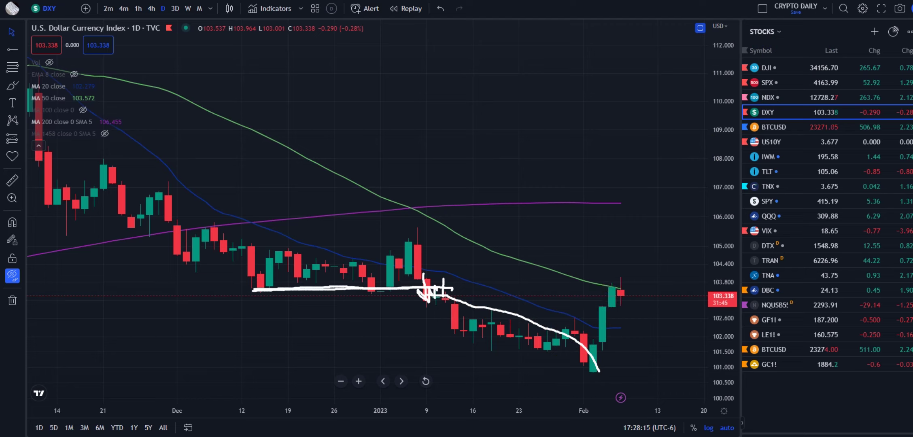
# - Clear old drawings, then sketch the February rebound, a mid-January level and a loop around that range
pyautogui.press('e')
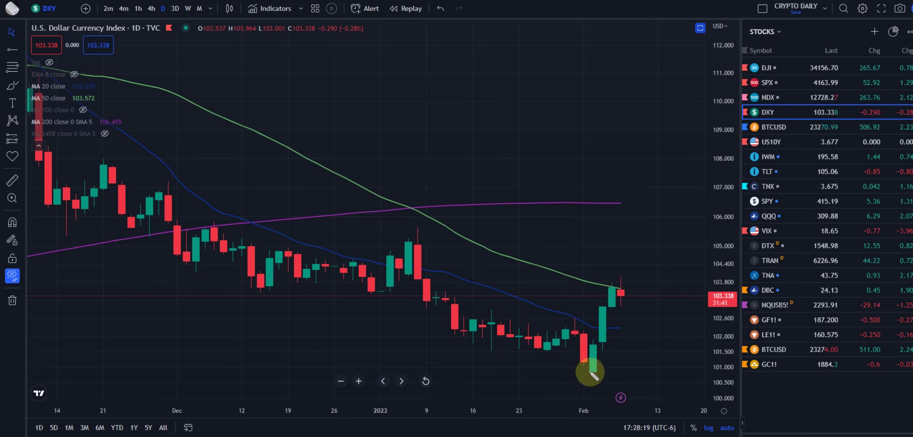
pyautogui.moveTo(591, 374)
pyautogui.mouseDown()
pyautogui.moveTo(608, 284)
pyautogui.moveTo(626, 306)
pyautogui.mouseUp()
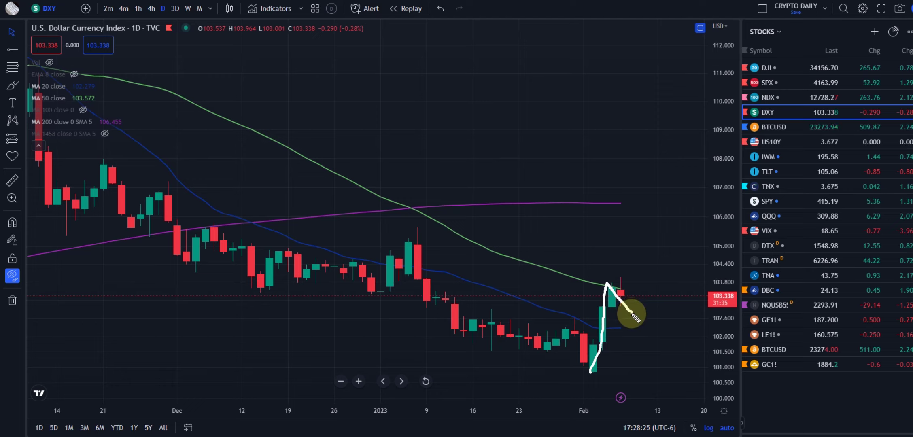
pyautogui.moveTo(459, 319); pyautogui.dragTo(647, 318)
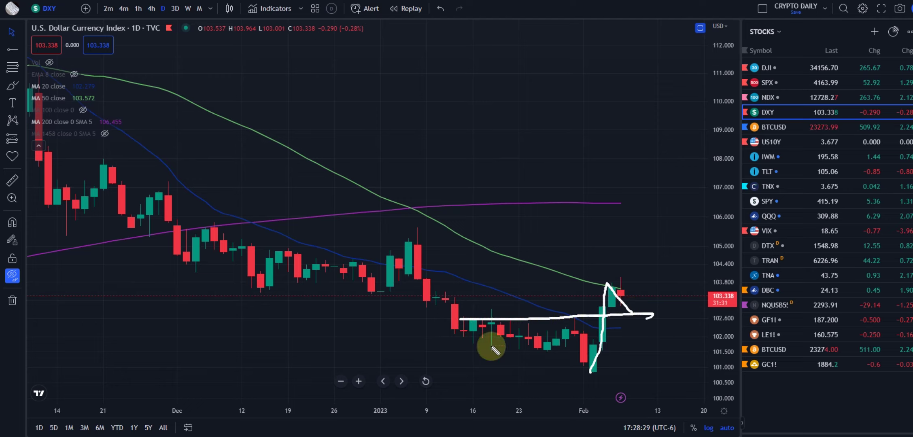
pyautogui.moveTo(503, 315)
pyautogui.mouseDown()
pyautogui.moveTo(455, 334)
pyautogui.moveTo(485, 341)
pyautogui.moveTo(507, 317)
pyautogui.moveTo(451, 337)
pyautogui.mouseUp()
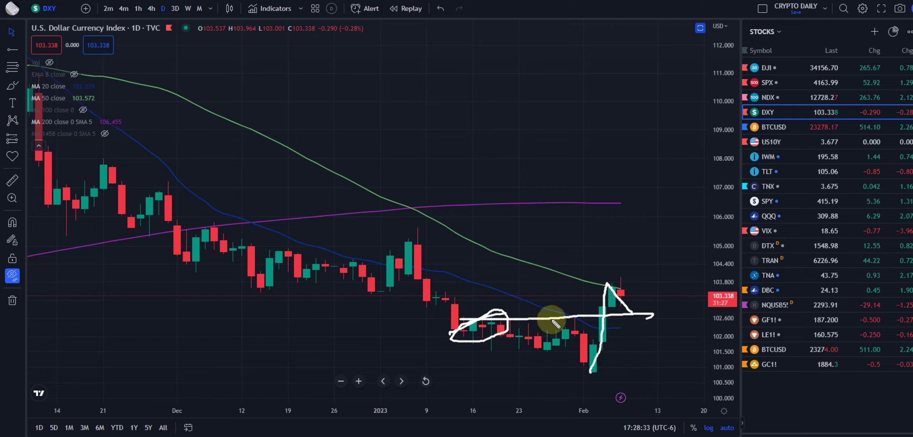
# - Extend a level past the latest candles, sketch a projected rise, then erase all drawings
pyautogui.moveTo(554, 321); pyautogui.dragTo(668, 321)
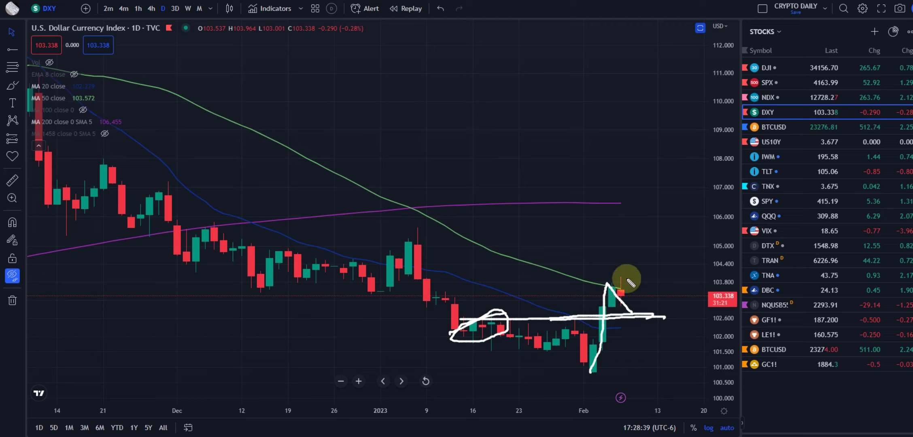
pyautogui.moveTo(688, 255)
pyautogui.mouseDown()
pyautogui.moveTo(628, 306)
pyautogui.moveTo(603, 278)
pyautogui.moveTo(625, 299)
pyautogui.mouseUp()
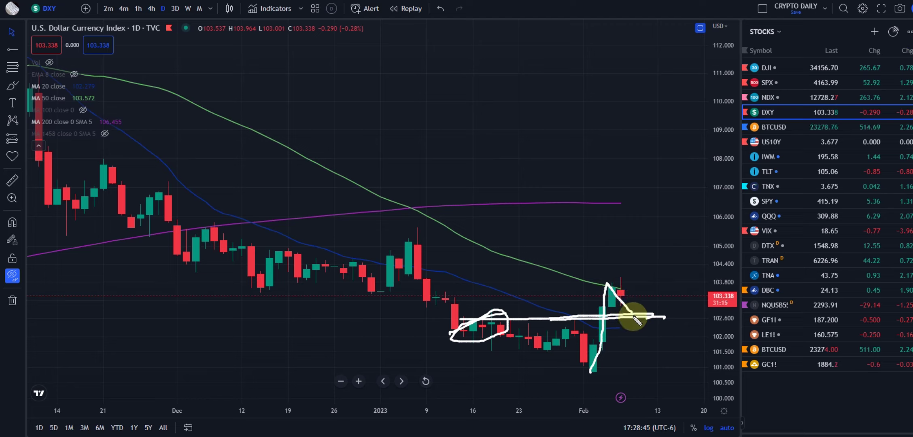
pyautogui.moveTo(636, 319)
pyautogui.mouseDown()
pyautogui.moveTo(648, 263)
pyautogui.moveTo(617, 296)
pyautogui.moveTo(637, 311)
pyautogui.moveTo(643, 268)
pyautogui.mouseUp()
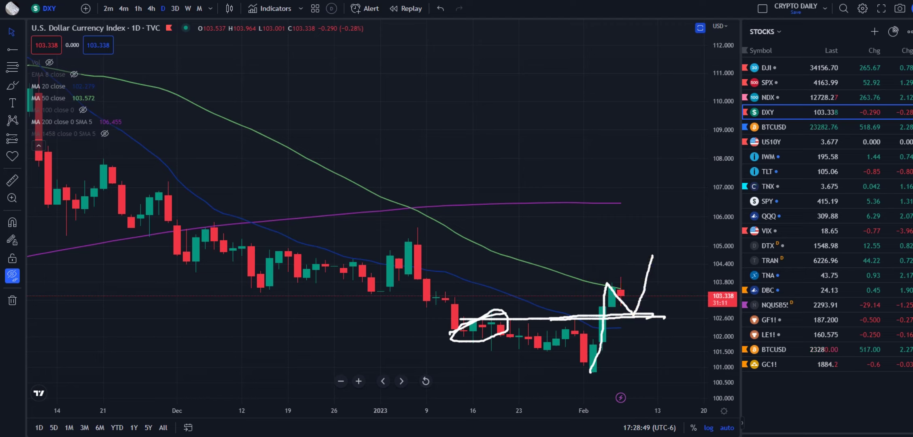
pyautogui.press('Escape')
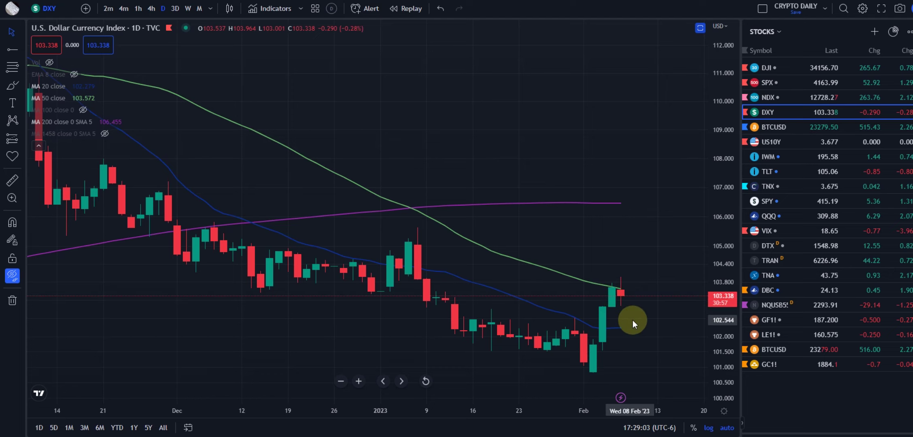
# - Zoom the DXY daily chart until late November through early February fills the view
pyautogui.scroll(2, 587, 312)
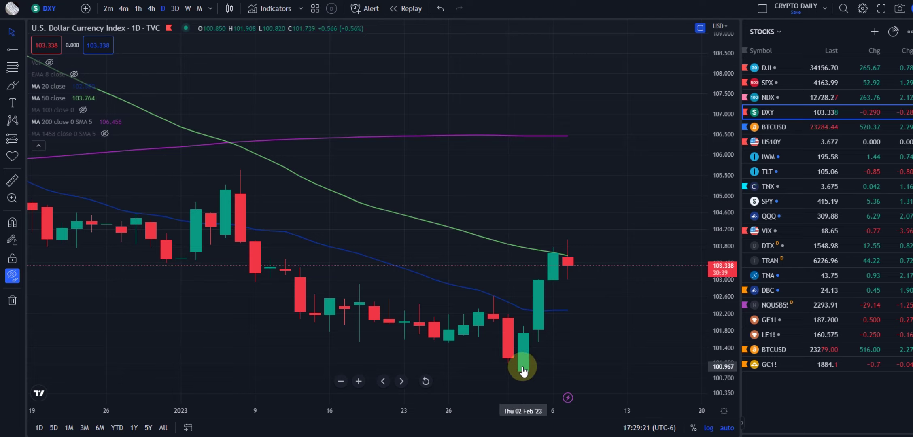
pyautogui.scroll(-3, 620, 220)
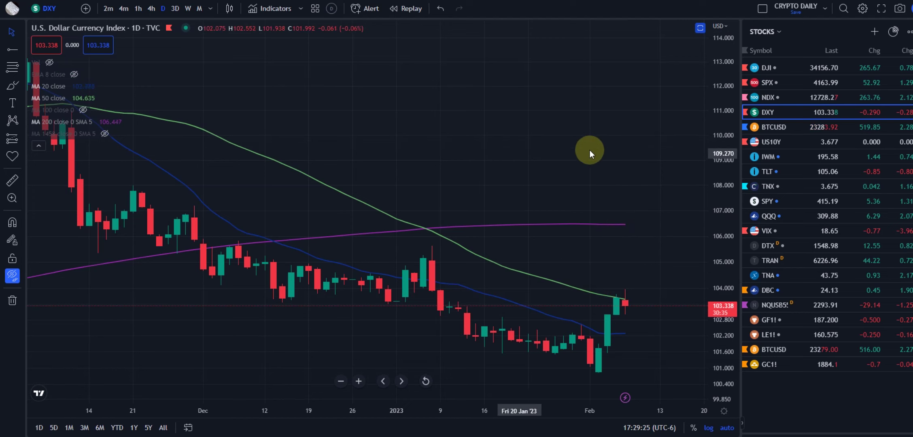
pyautogui.scroll(1, 597, 148)
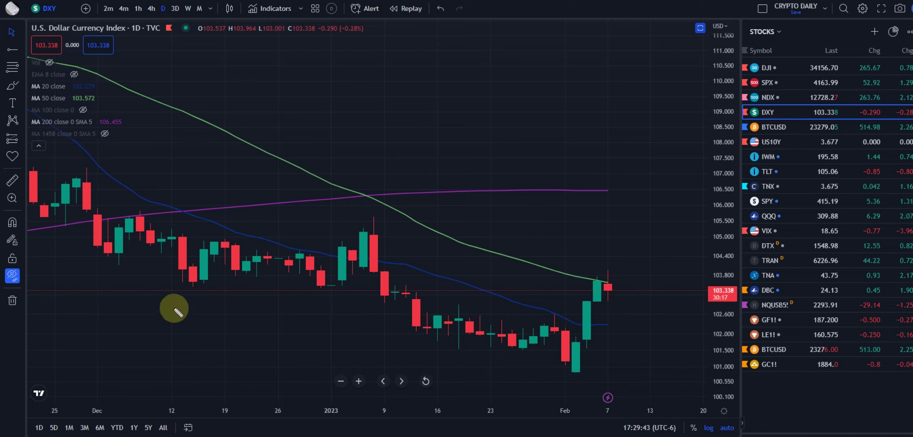
# - Brush a 103.338 level with a choppy projected path on DXY, then erase it
pyautogui.moveTo(178, 290)
pyautogui.mouseDown()
pyautogui.moveTo(609, 290)
pyautogui.moveTo(602, 298)
pyautogui.moveTo(615, 302)
pyautogui.moveTo(624, 293)
pyautogui.moveTo(652, 293)
pyautogui.moveTo(608, 305)
pyautogui.moveTo(641, 281)
pyautogui.moveTo(649, 247)
pyautogui.mouseUp()
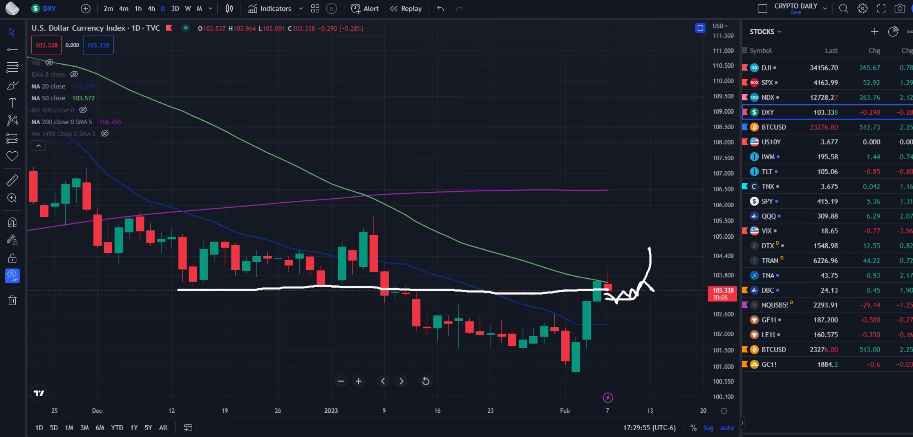
pyautogui.press('Escape')
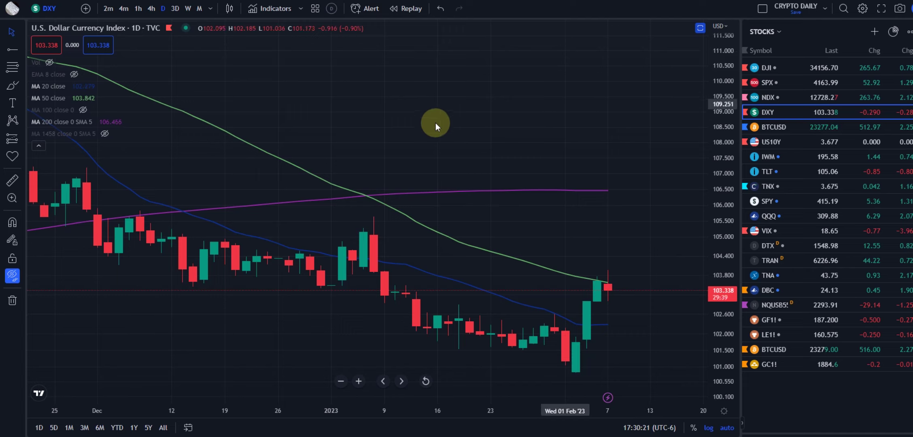
# - Collapse the indicator legend, leaving the 20-, 50- and 200-day averages plotted
pyautogui.moveTo(32, 137)
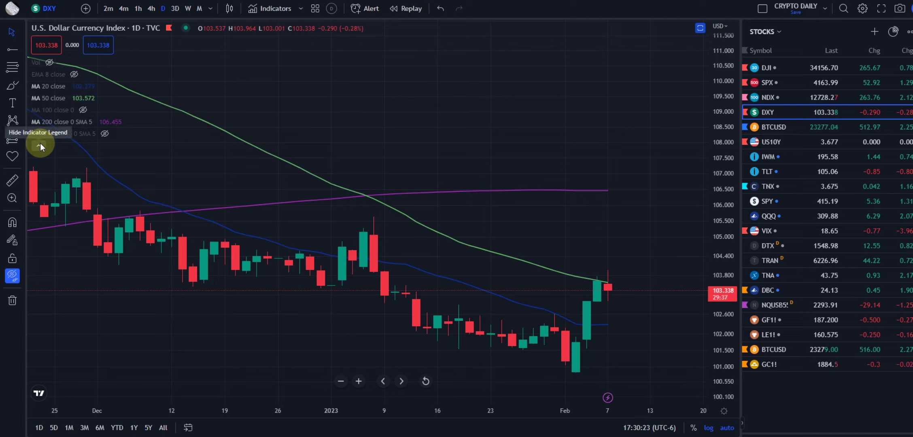
pyautogui.click(39, 146)
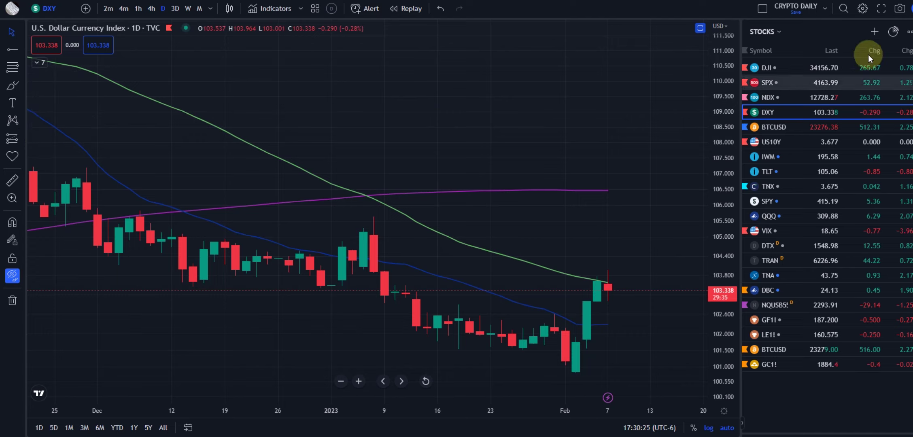